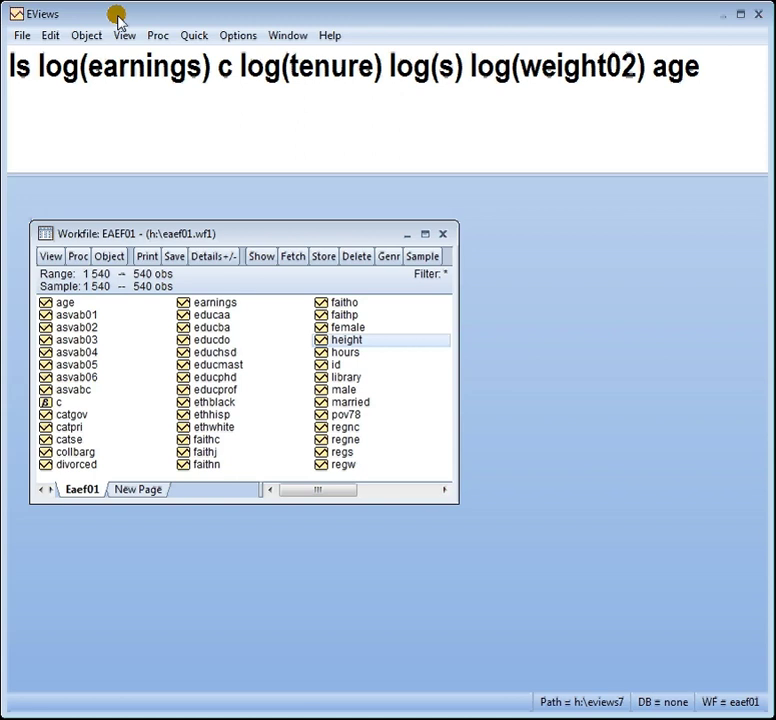
Step: Run the log-earnings regression and move its output window up and left to show all coefficients
key(Return)
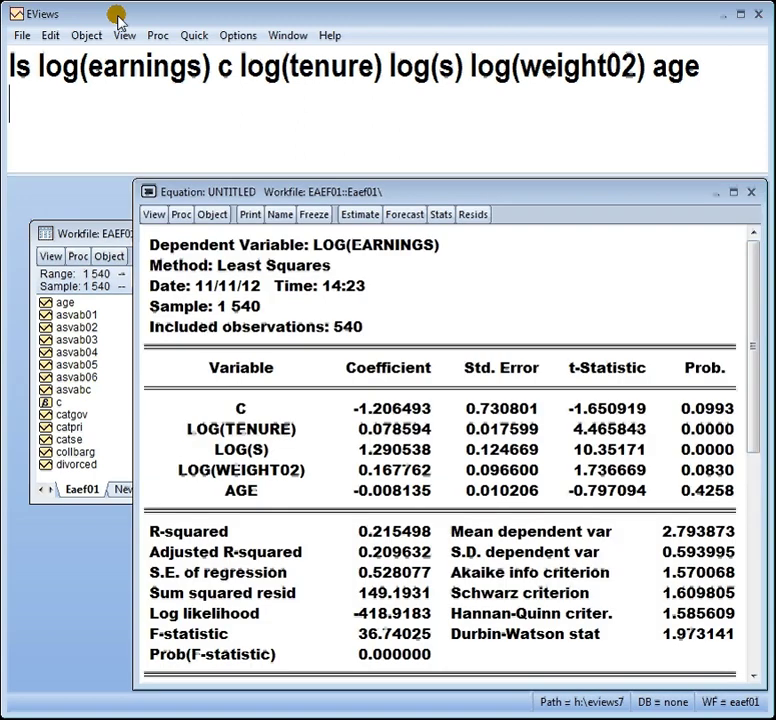
drag(340, 195, 272, 100)
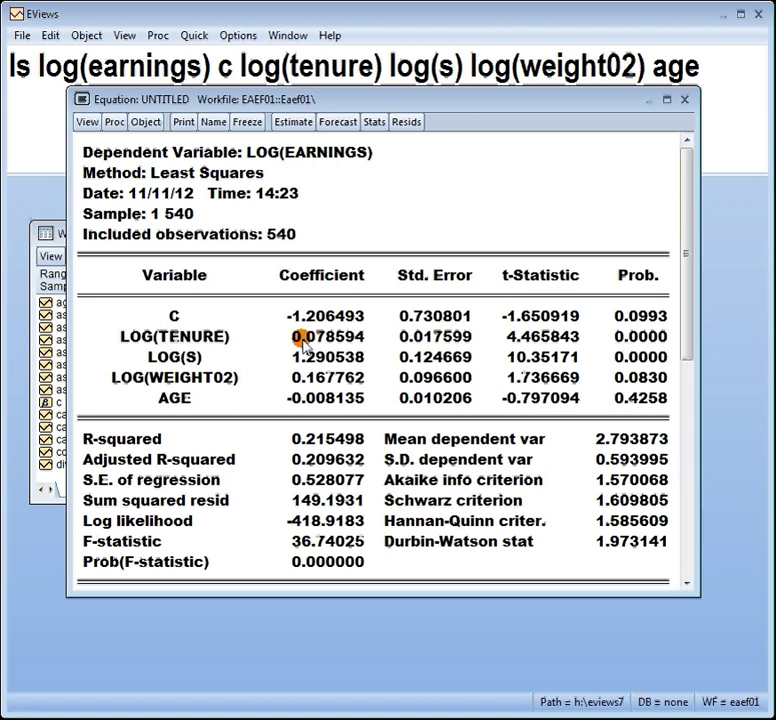
Step: Wald-test the restriction c(2)=0, getting F-statistic 19.94375 with probability 0.0000
click(87, 122)
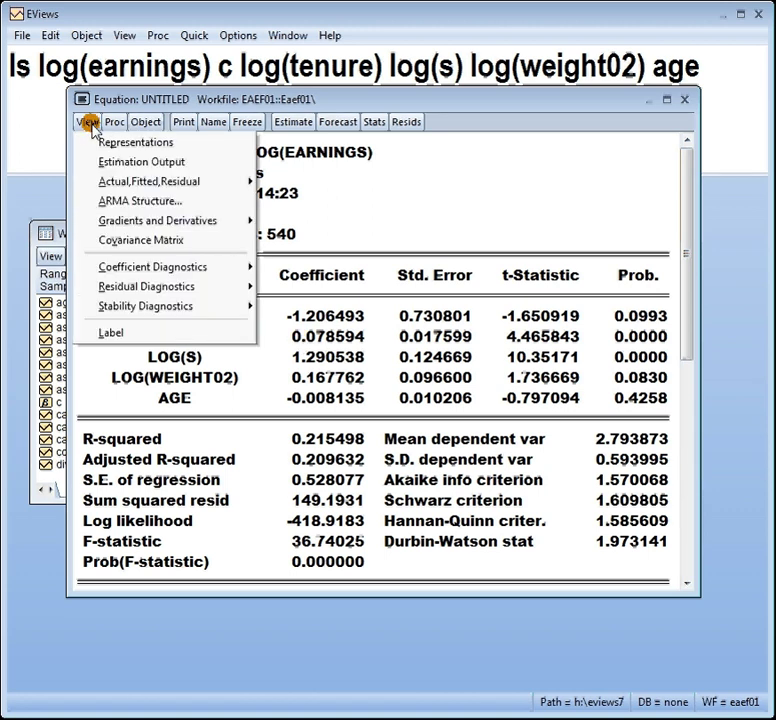
mouse_move(112, 267)
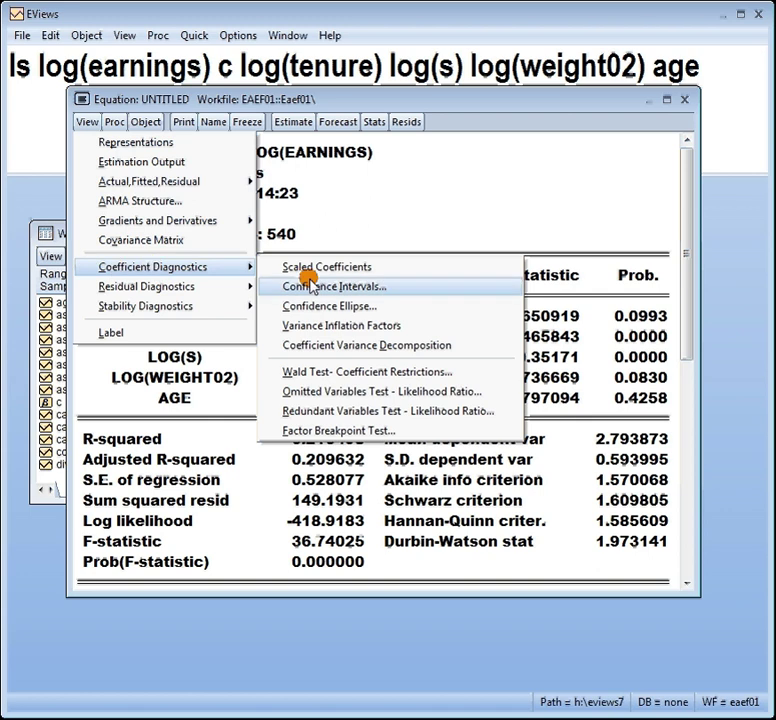
click(372, 374)
drag(338, 270, 386, 175)
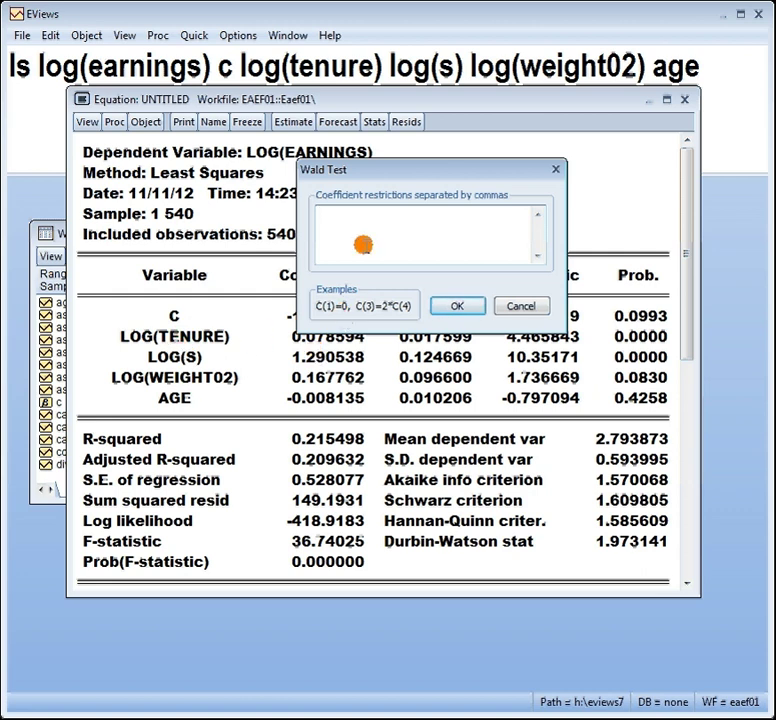
click(361, 232)
text(c()
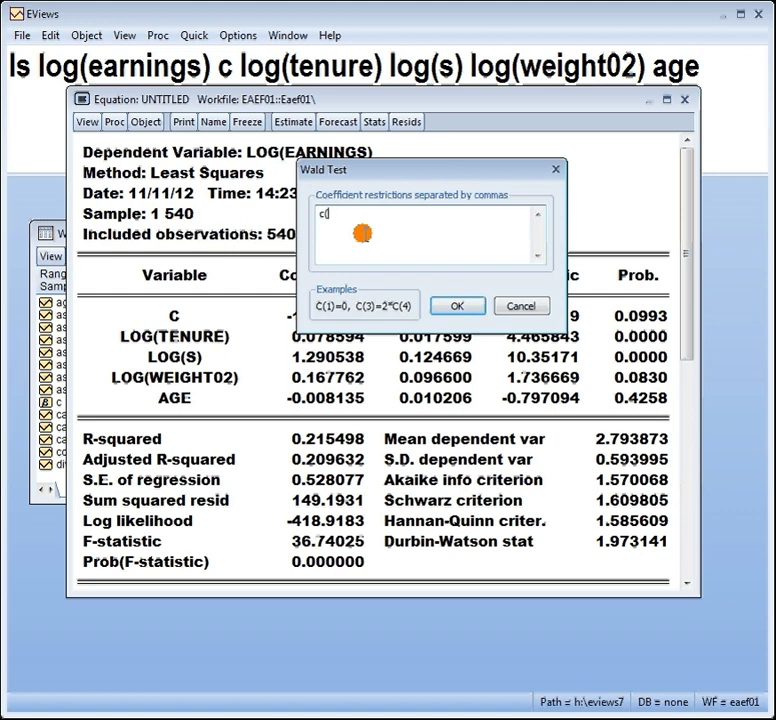
text(2)=0)
key(Return)
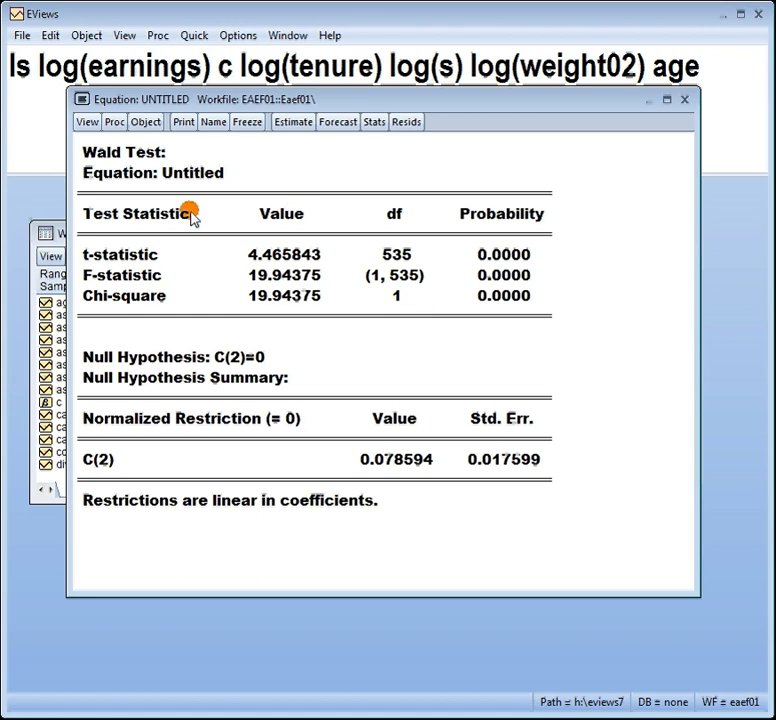
Step: Highlight the Wald test statistic rows and t-statistic 4.465843, then open the equation's View menu
drag(114, 255, 120, 295)
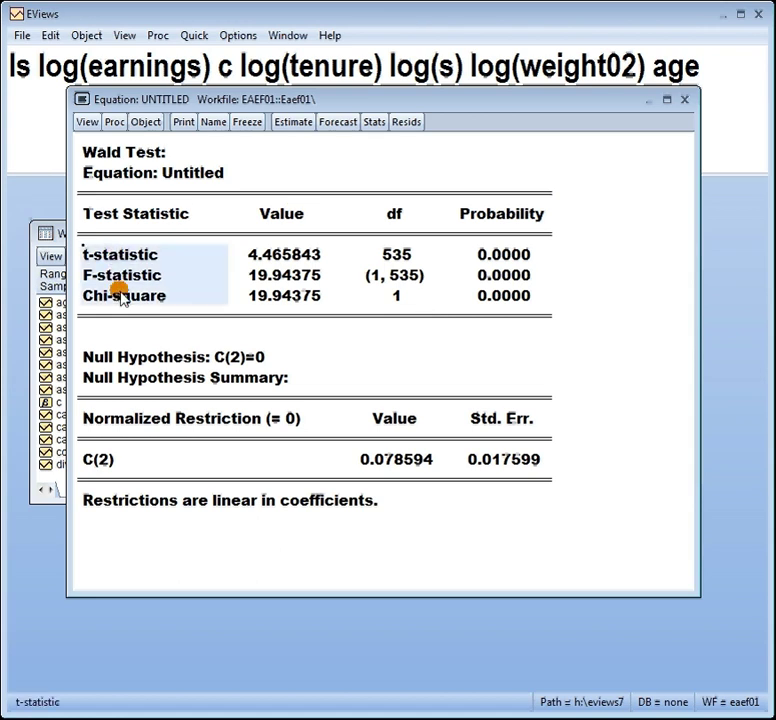
drag(139, 255, 505, 257)
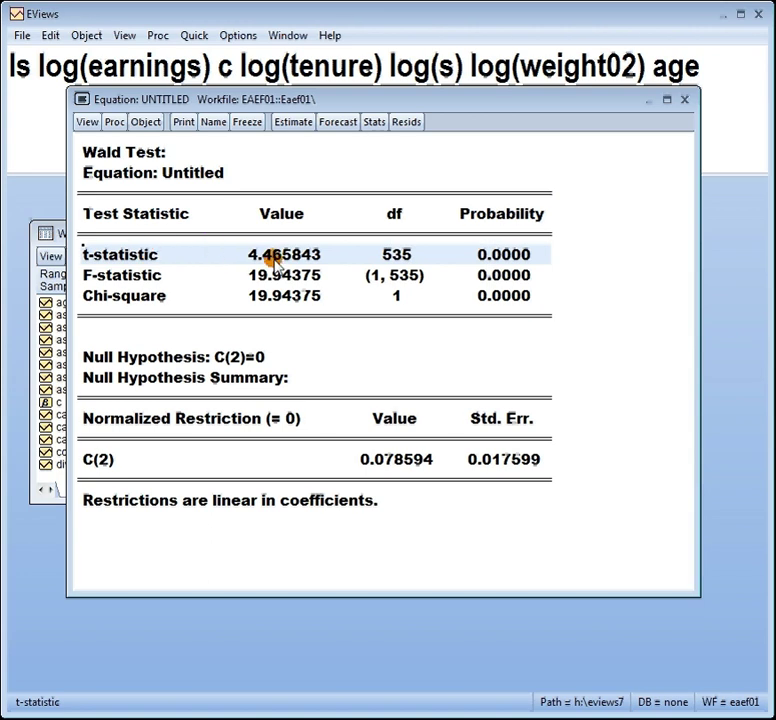
click(98, 122)
click(99, 159)
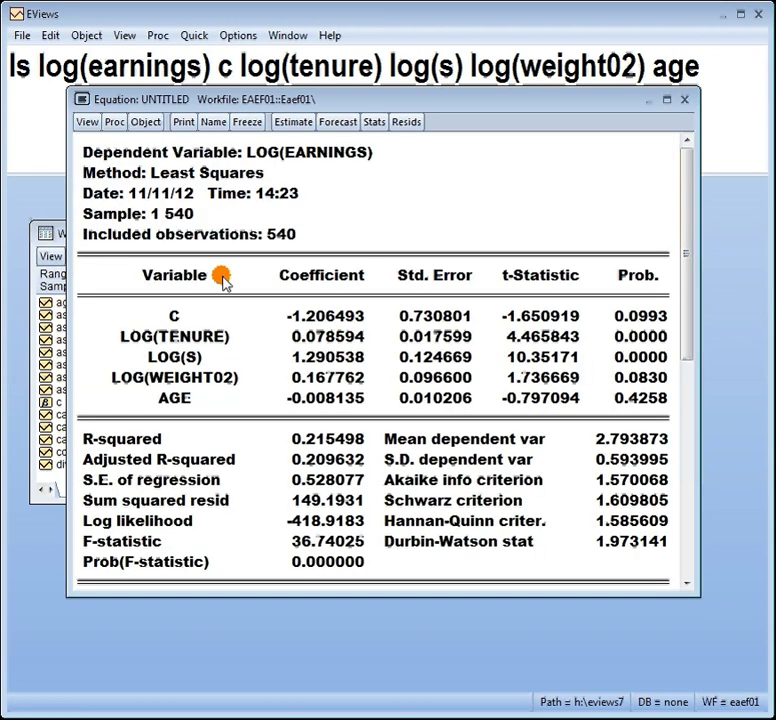
drag(245, 337, 482, 340)
click(530, 342)
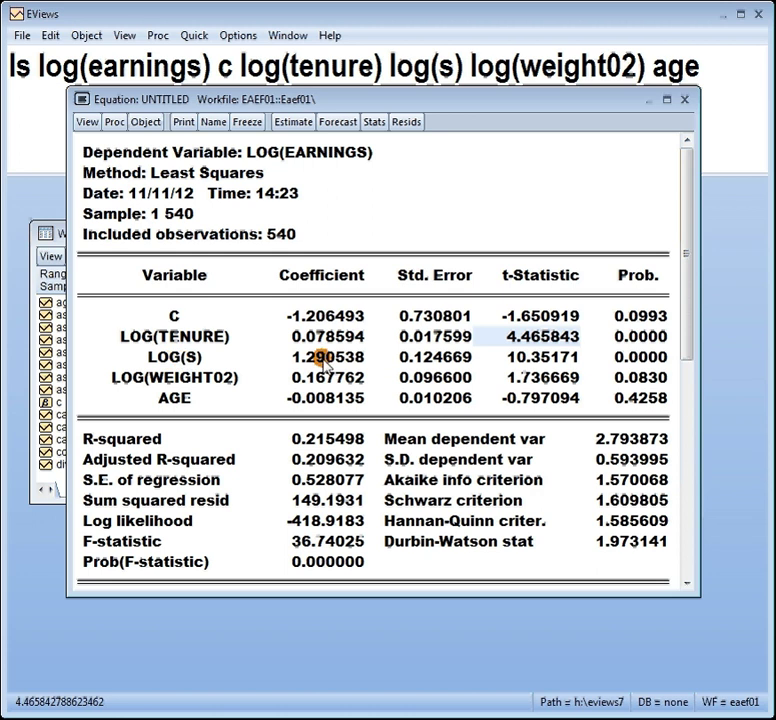
Step: Wald-test the restriction c(3)=1, giving F-statistic 5.431106 with probability 0.0202
click(87, 122)
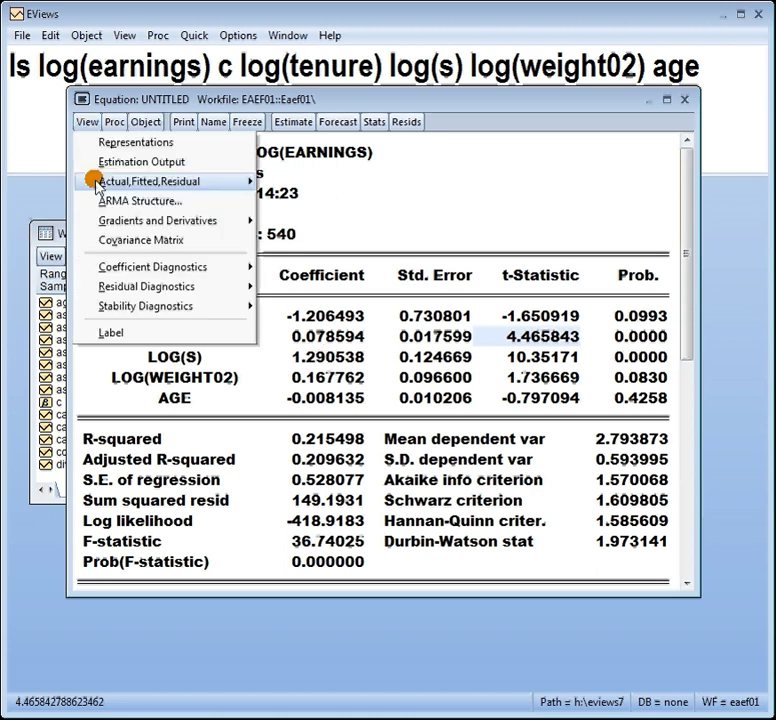
mouse_move(150, 267)
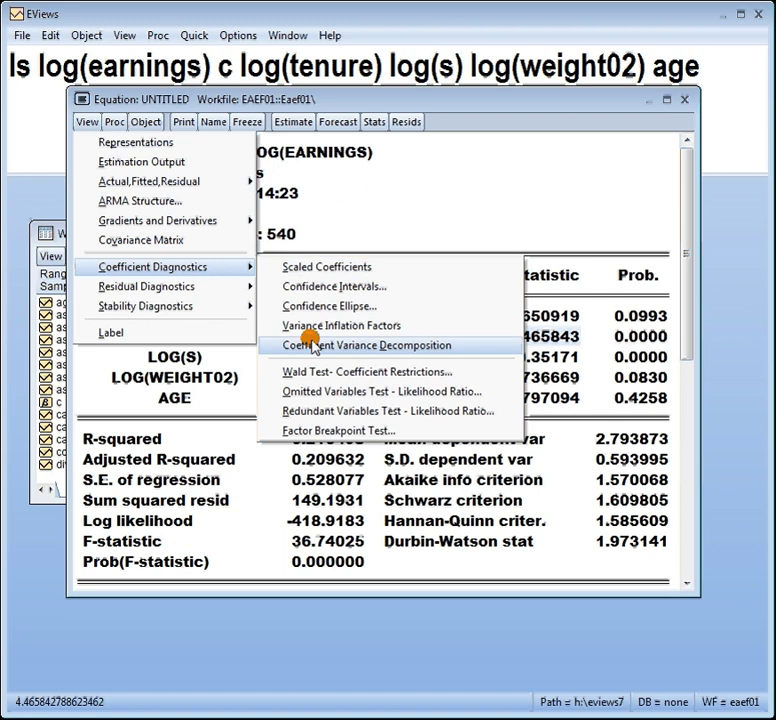
click(300, 370)
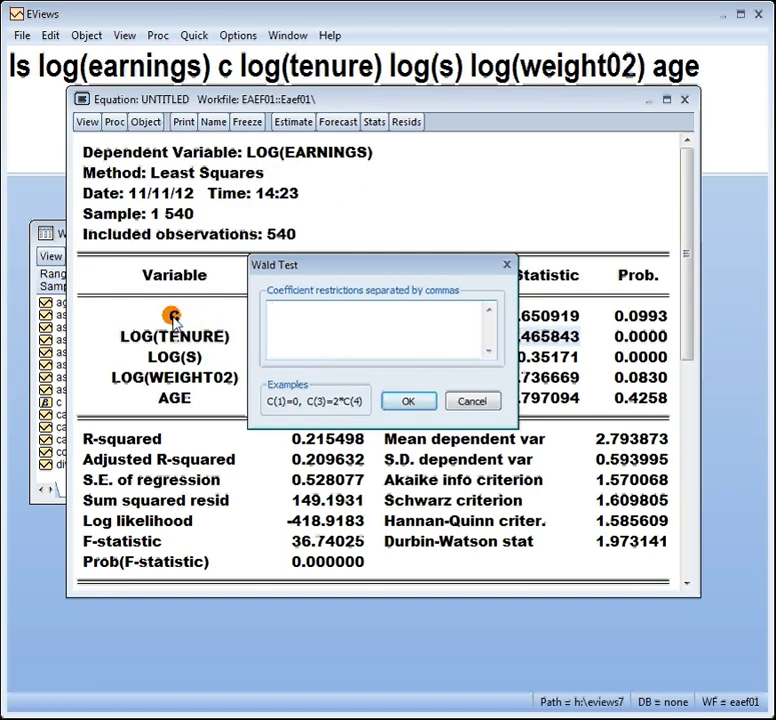
text(c)
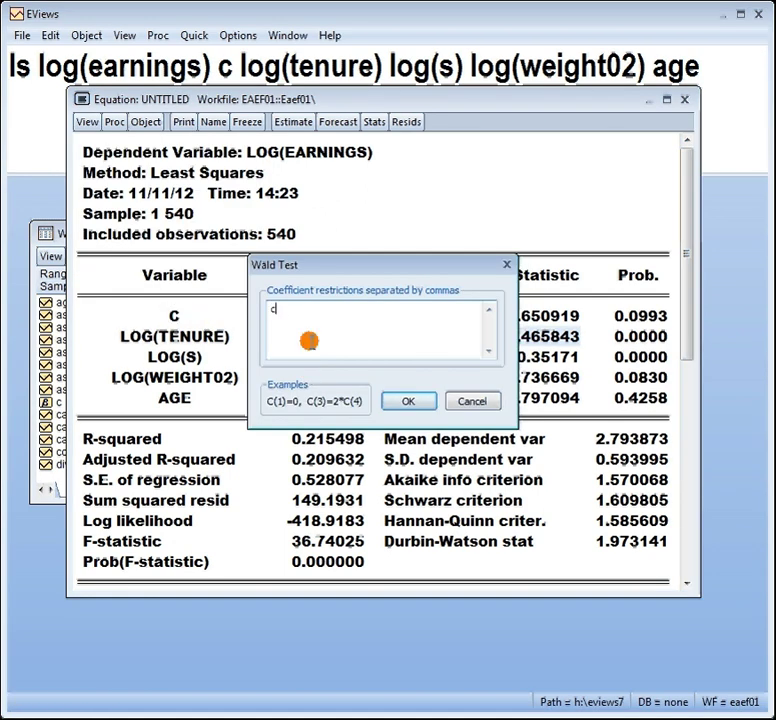
text((3)=1)
key(Return)
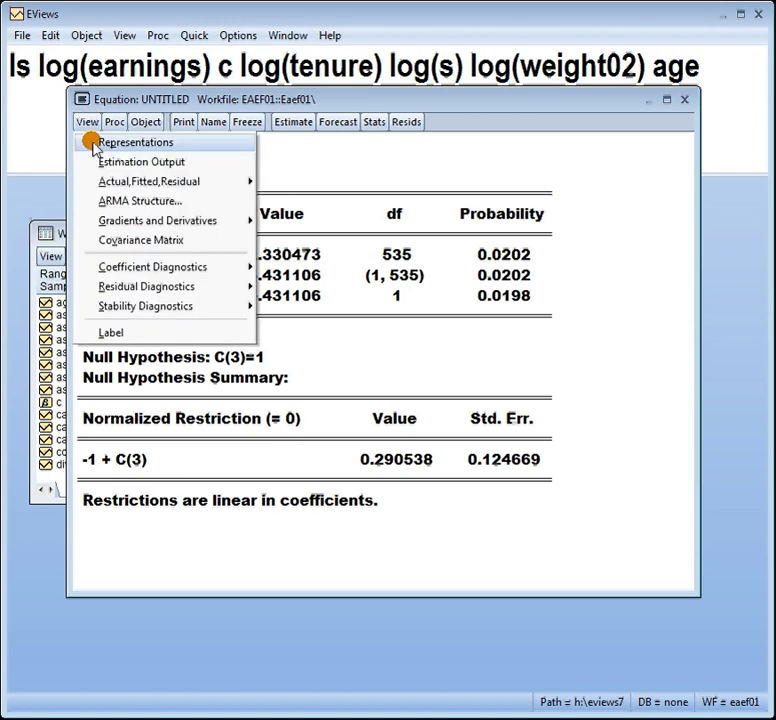
click(96, 163)
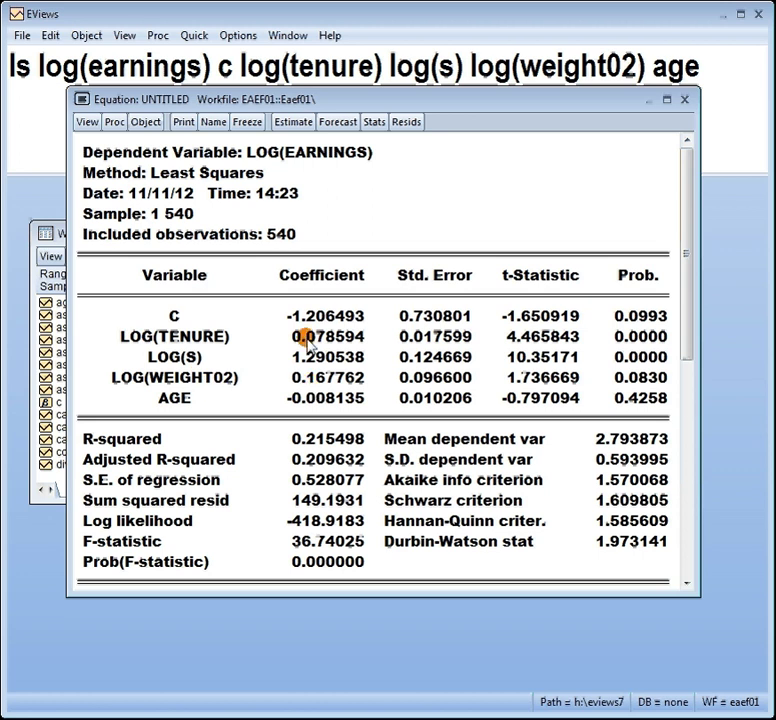
Step: Wald-test c(2)=c(4), yielding F-statistic 0.818058 and probability 0.3662
click(90, 122)
mouse_move(131, 268)
click(315, 371)
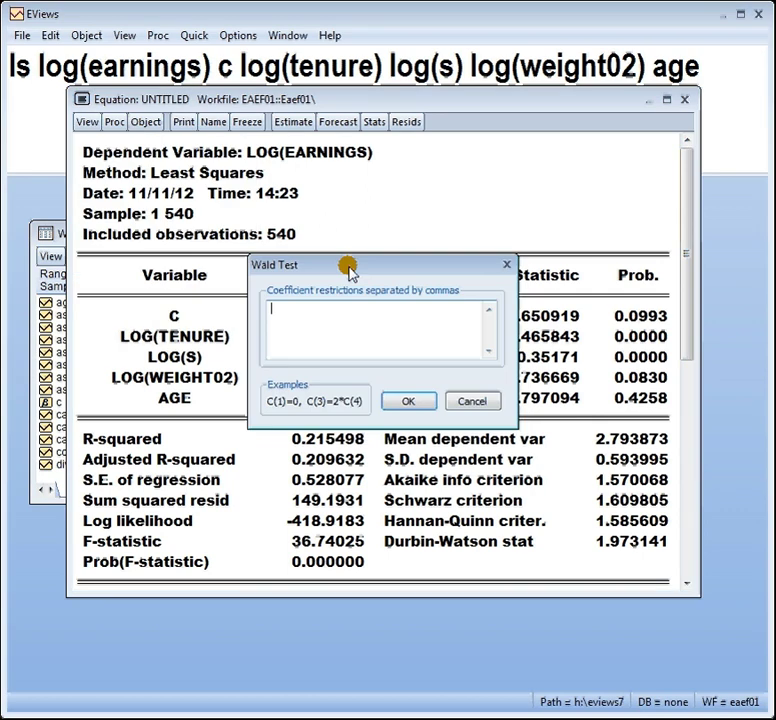
drag(349, 268, 471, 124)
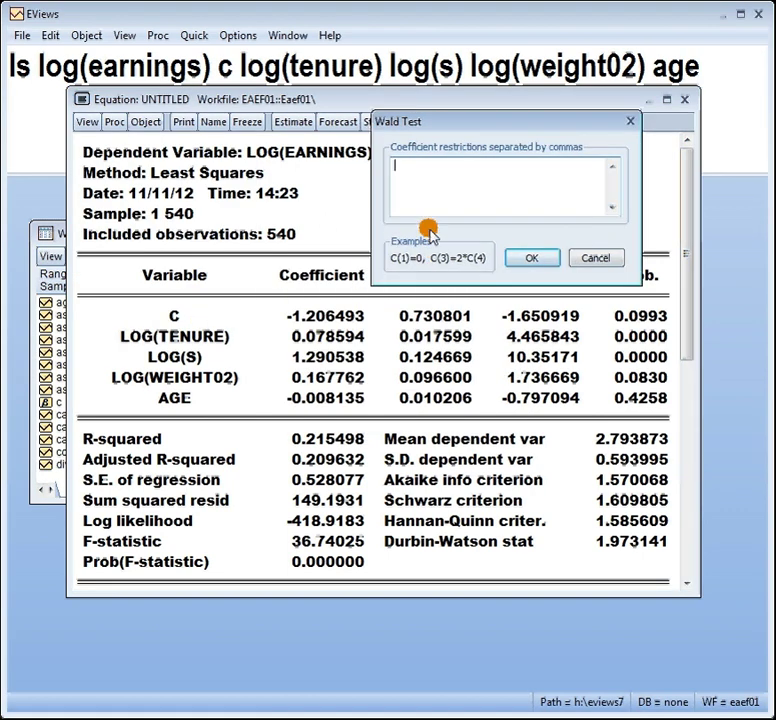
text(c(2)=c(4)
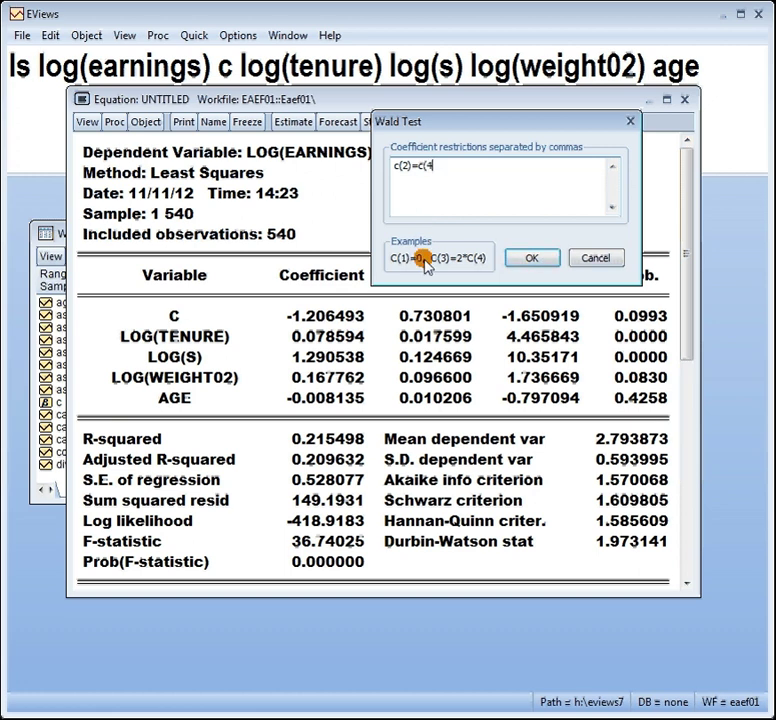
text())
key(Return)
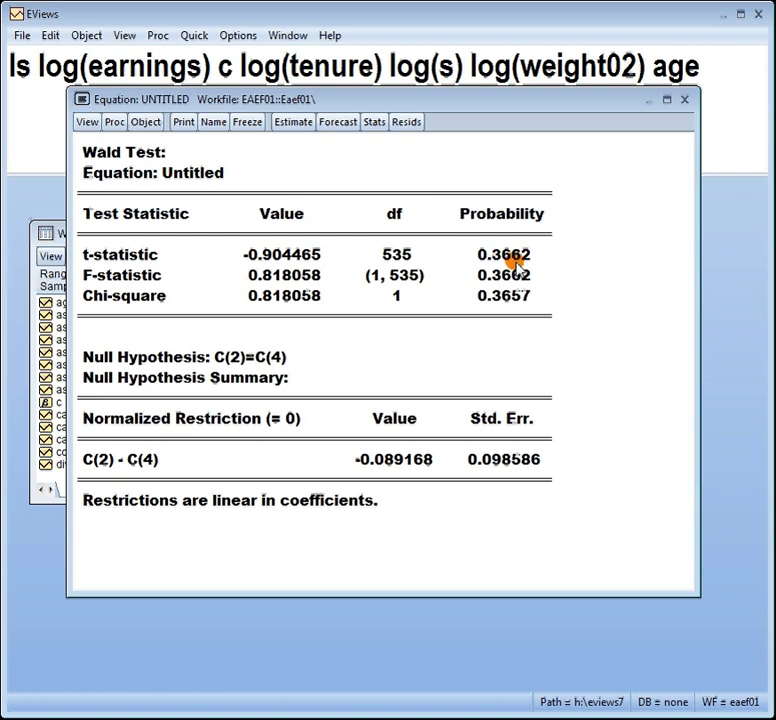
Step: Return to the estimation output and select the slope coefficients 0.078594 through -0.008135
click(87, 122)
click(105, 162)
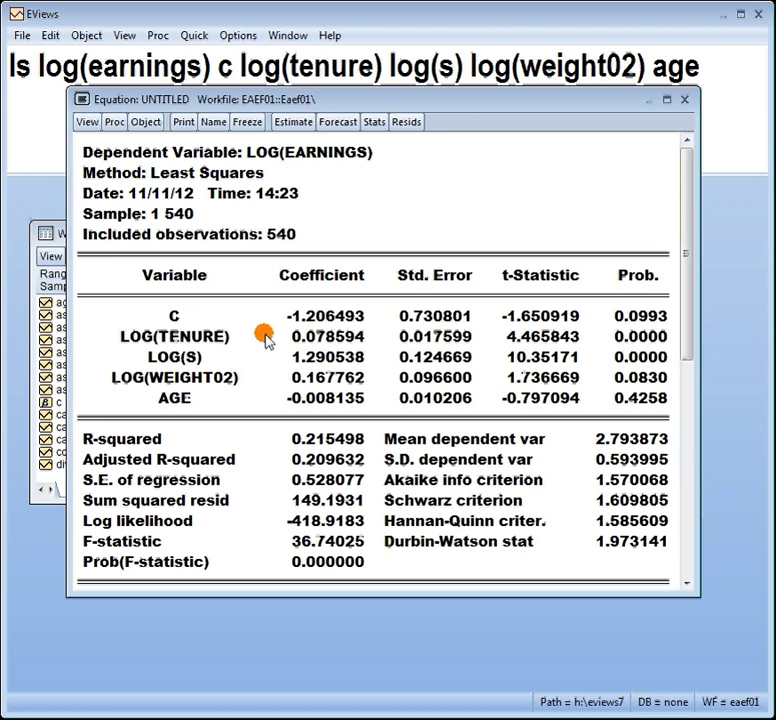
drag(312, 340, 322, 405)
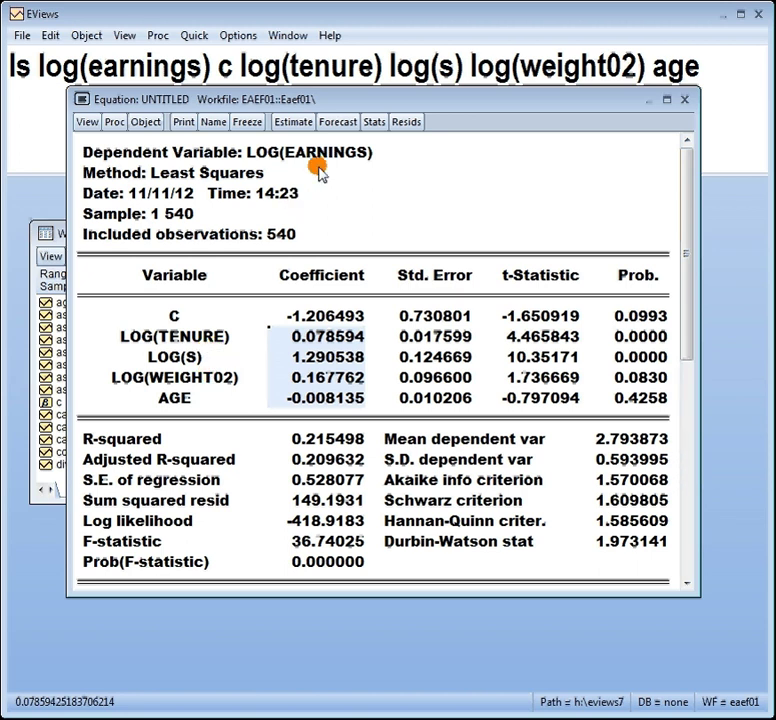
Step: Enter the joint restriction c(2)=c(3)=c(4)=c(5)=0 in a new Wald test dialog
click(88, 124)
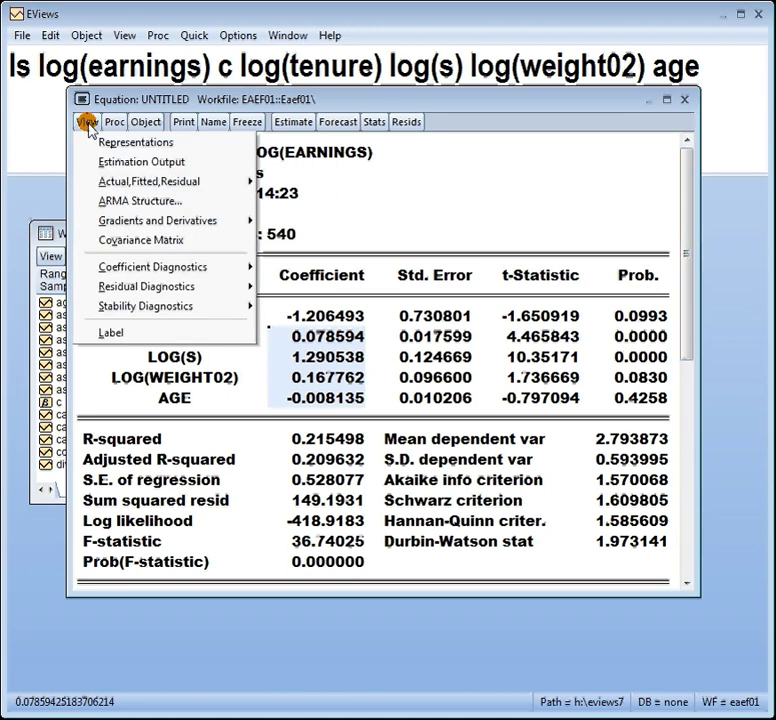
mouse_move(226, 268)
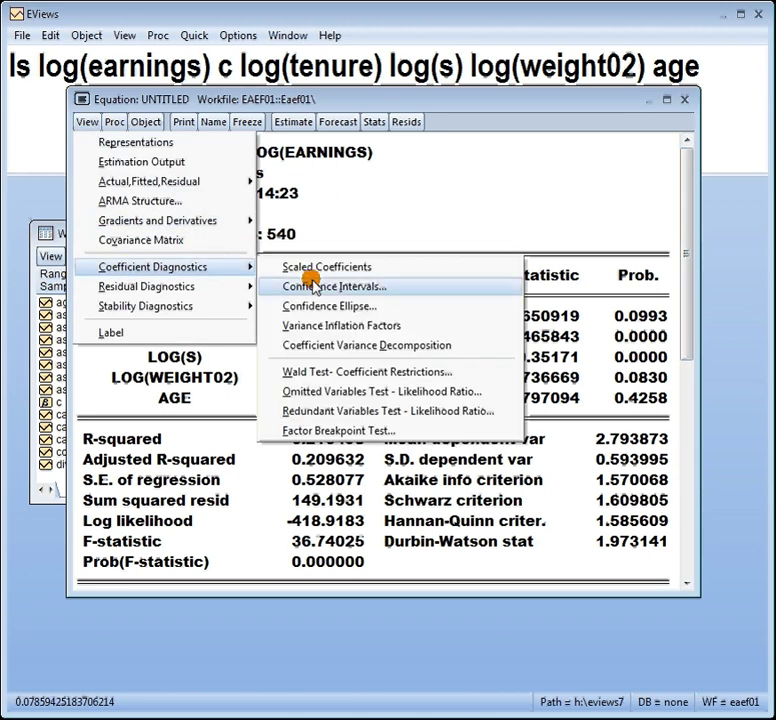
click(312, 371)
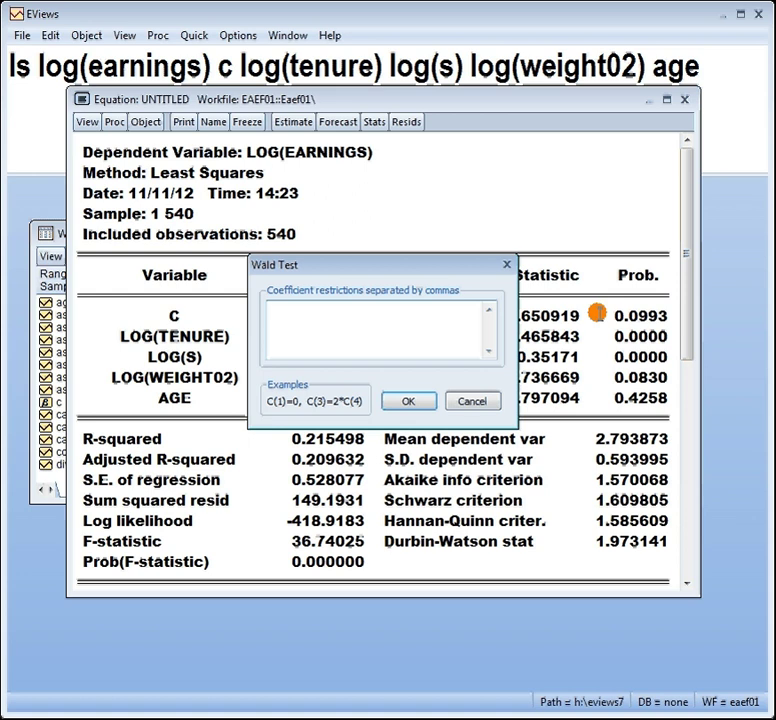
text(c(2)=c(3)=c(4)=)
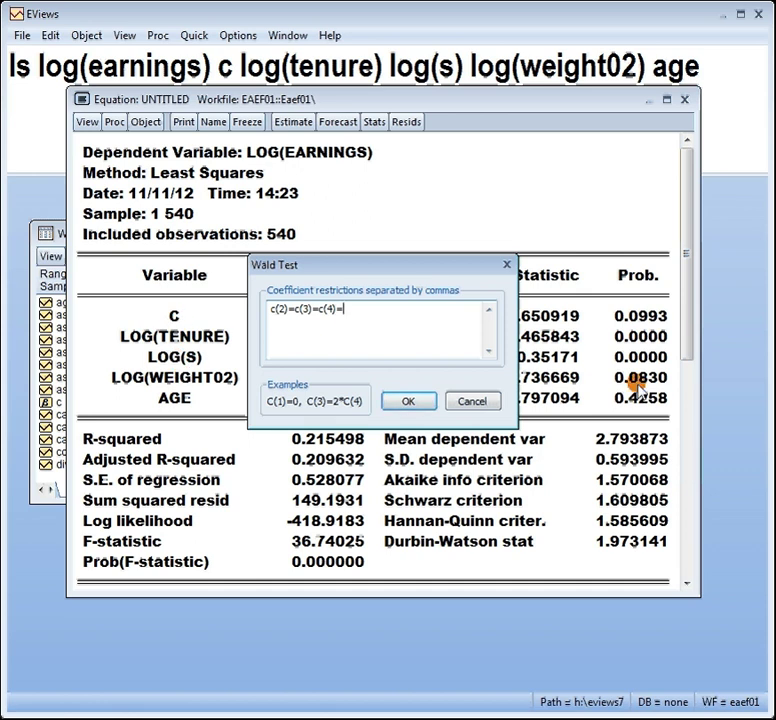
text(c(5))
text(=0)
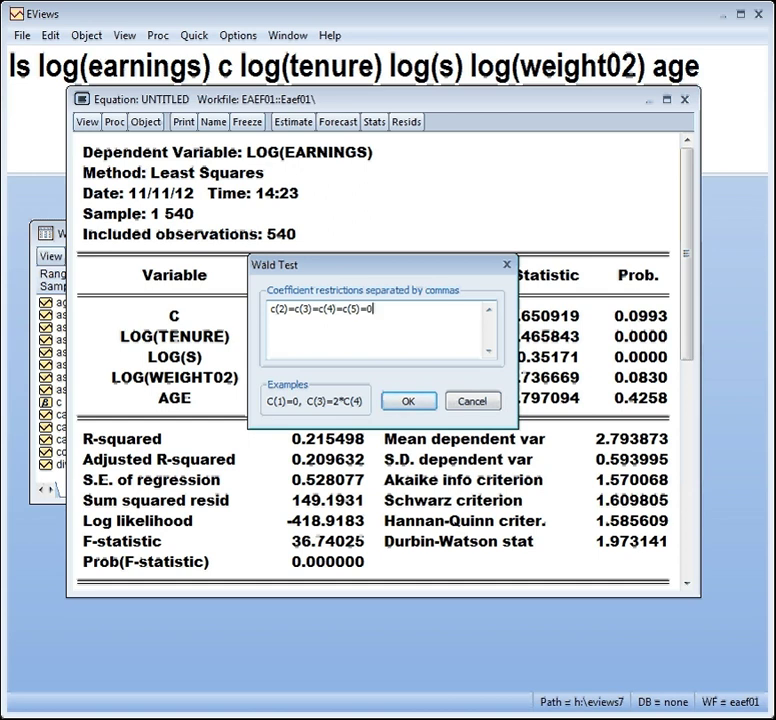
Step: Run the joint Wald test and highlight its F-statistic row, 36.74025 with (4, 535) df
click(403, 400)
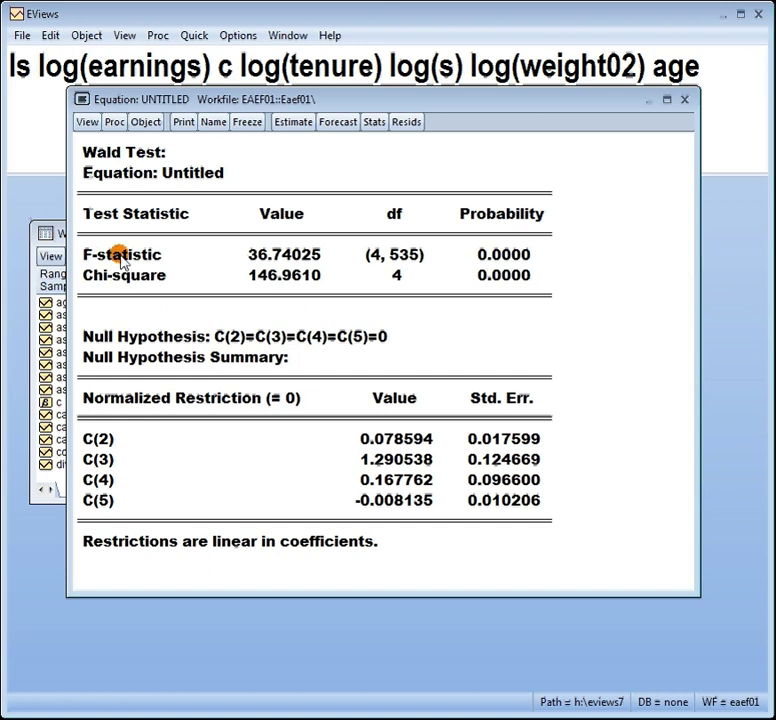
drag(102, 254, 510, 258)
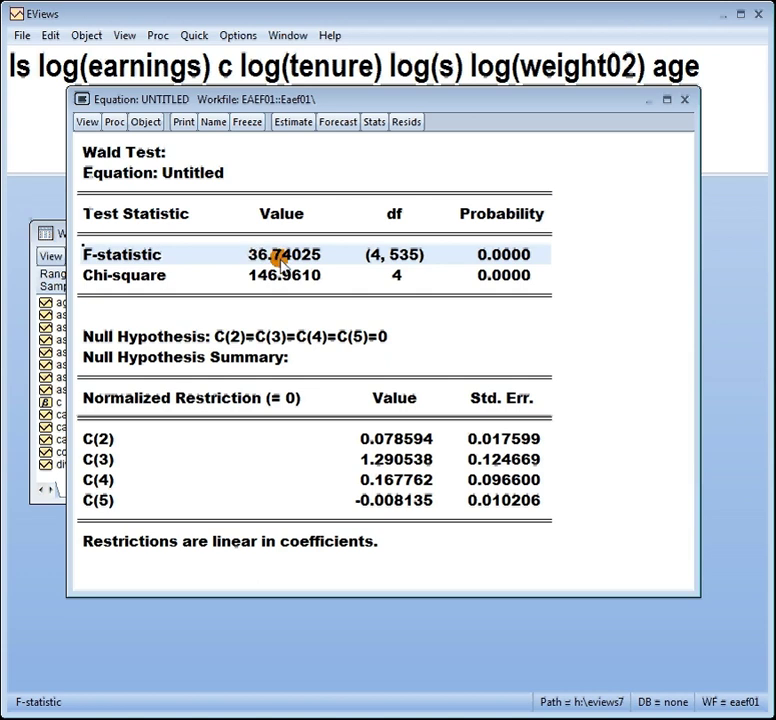
Step: Switch the equation view back to the least squares estimation output
click(85, 123)
click(100, 163)
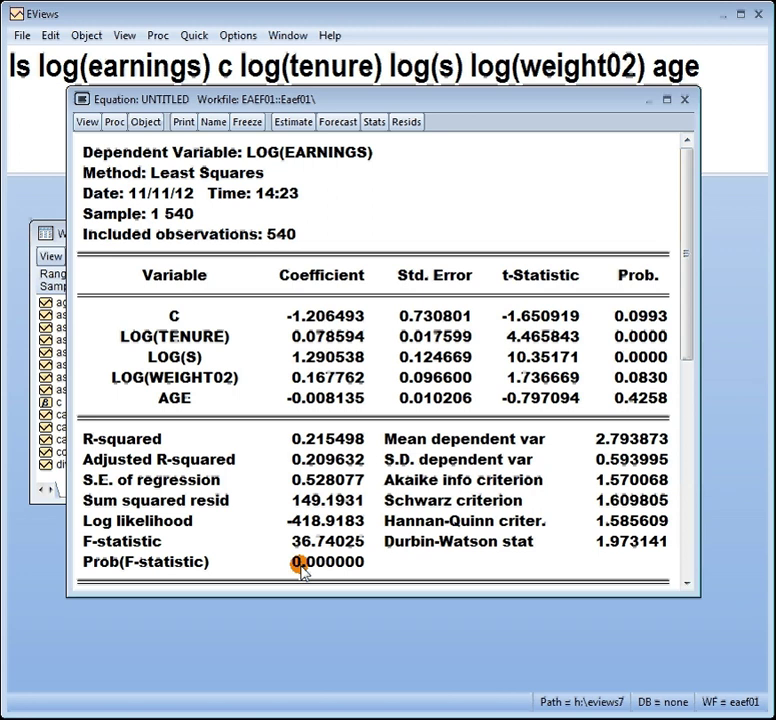
Step: Show the Coefficient Diagnostics submenu with Wald Test - Coefficient Restrictions
click(84, 123)
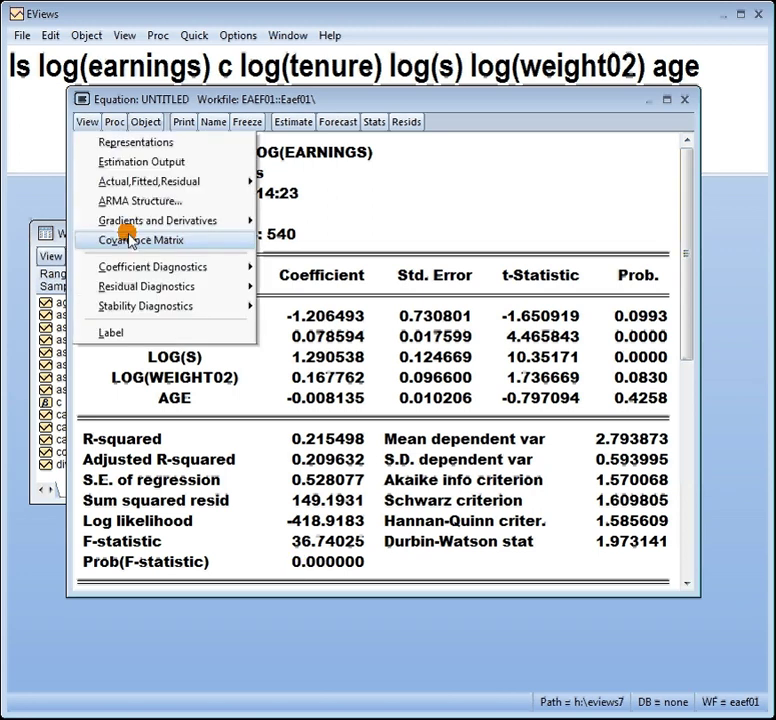
mouse_move(176, 268)
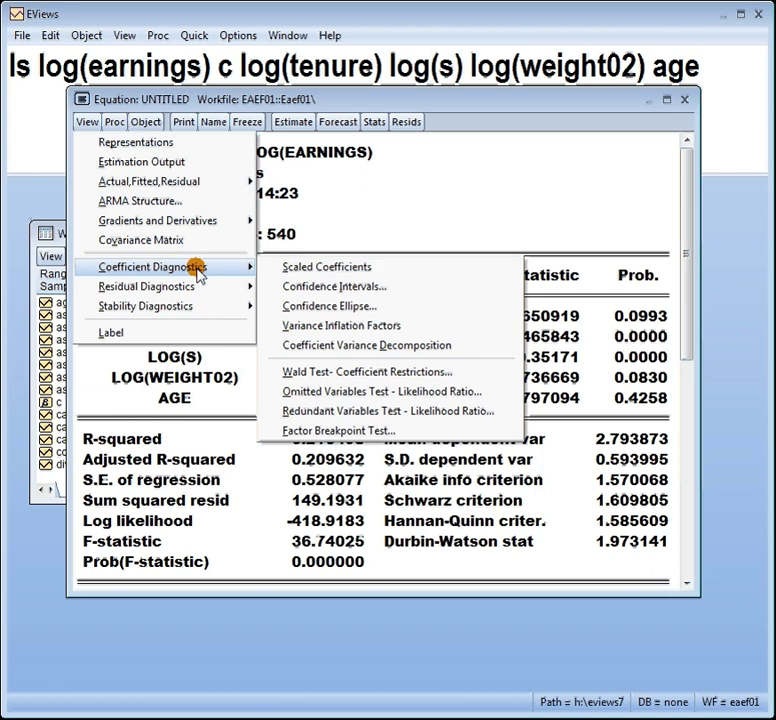